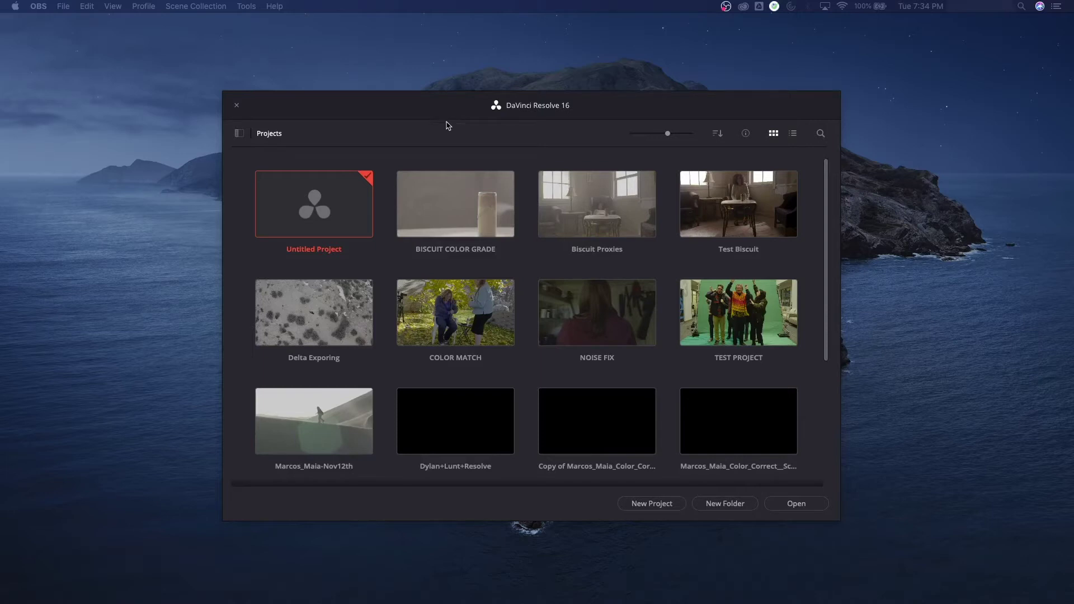
# Open the BISCUIT COLOR GRADE project and select clip 03, the biscuit can on the table, for grading.
pyautogui.doubleClick(447, 178)
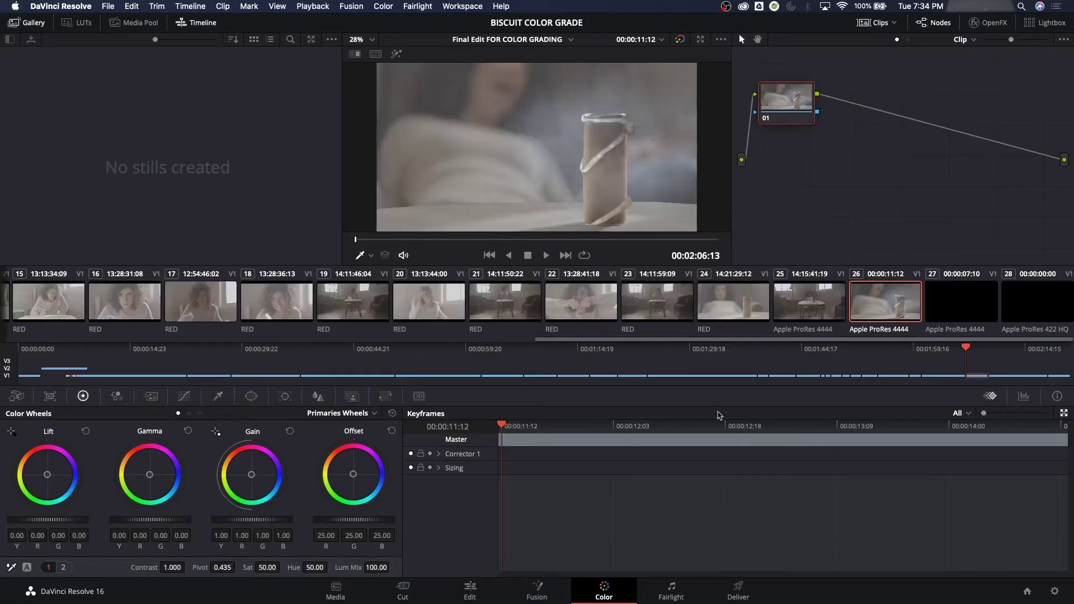
pyautogui.click(175, 308)
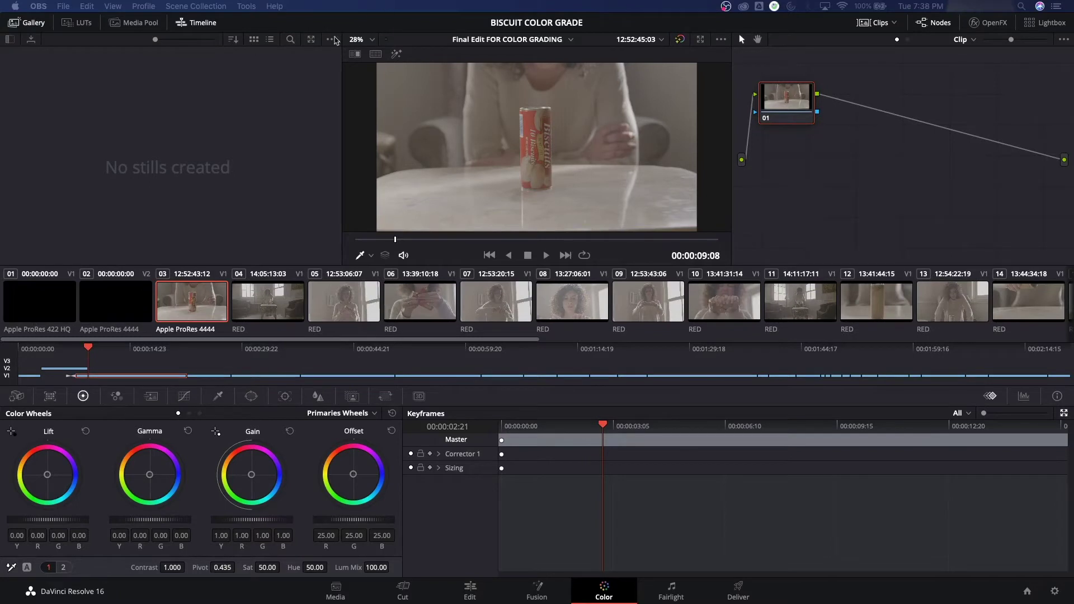
pyautogui.click(217, 88)
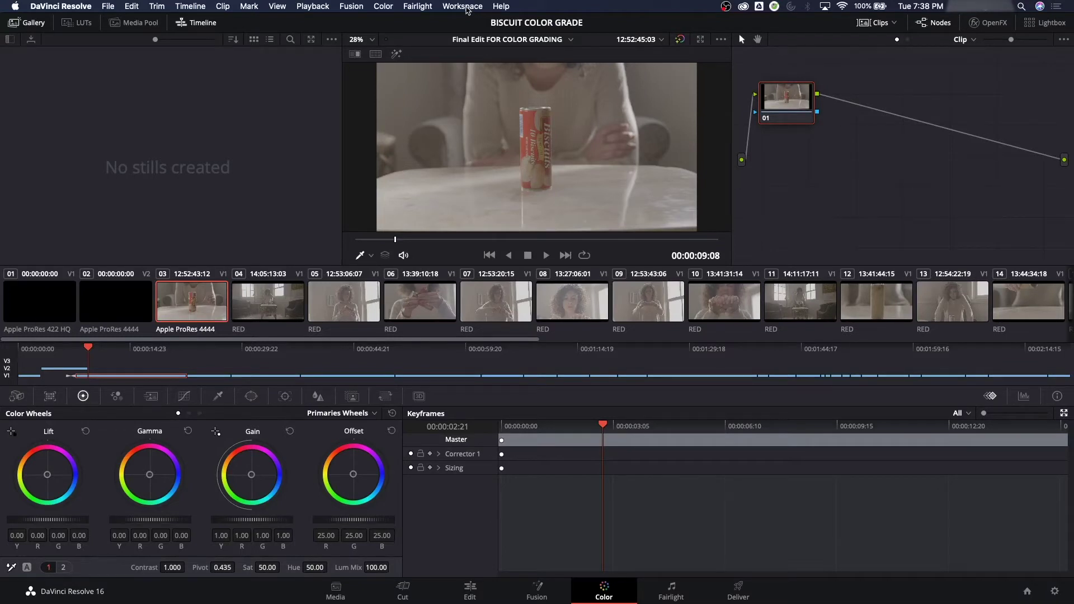
pyautogui.click(466, 9)
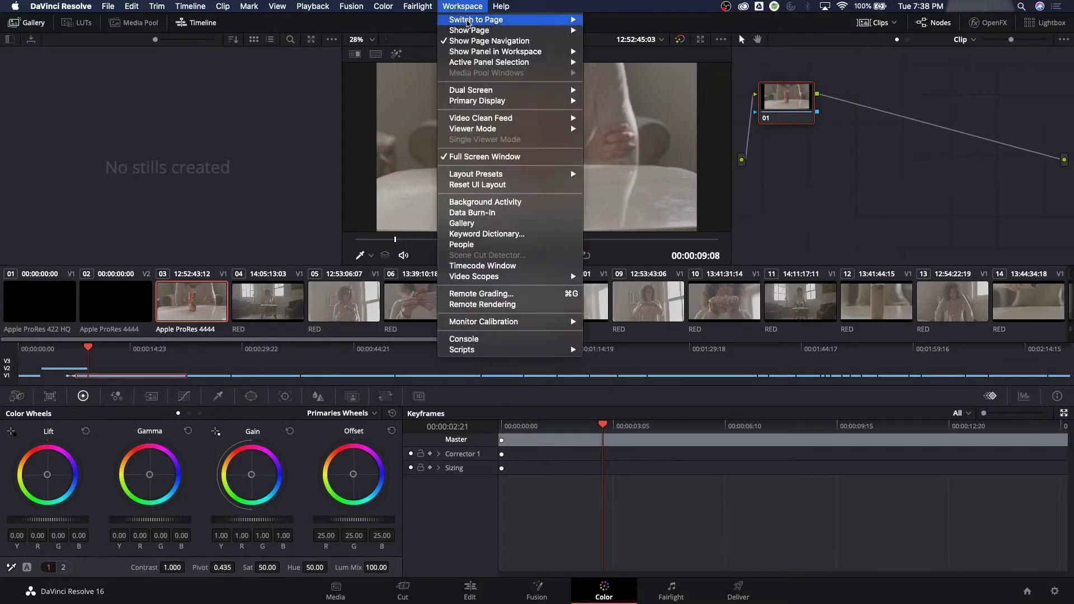
pyautogui.moveTo(473, 91)
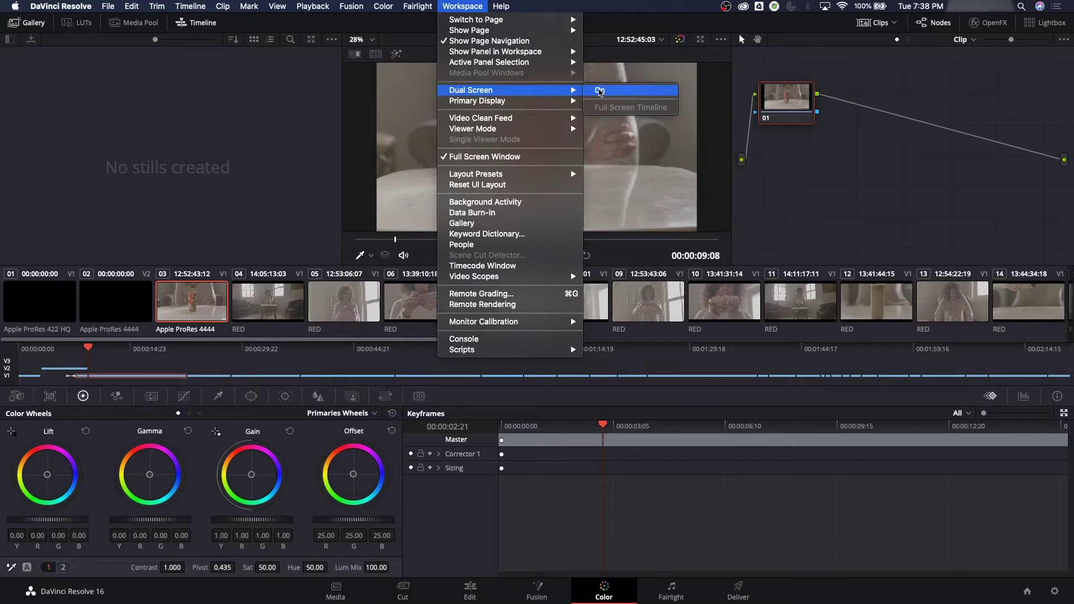
pyautogui.click(323, 102)
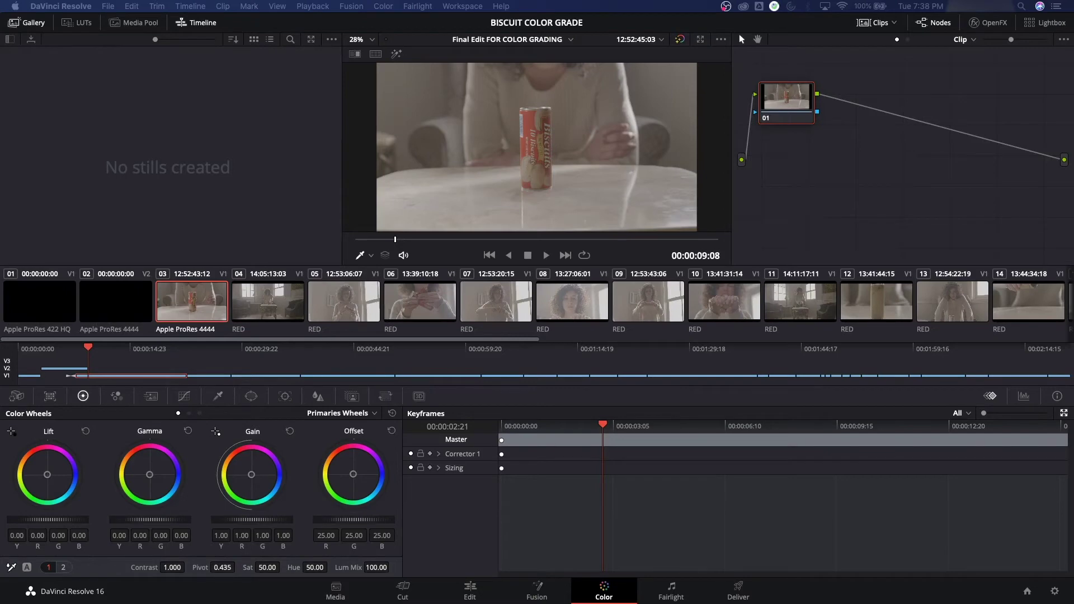
# Open the video scopes in a four-scope layout and position their window clear of the viewer image.
pyautogui.press('super+shift+w')
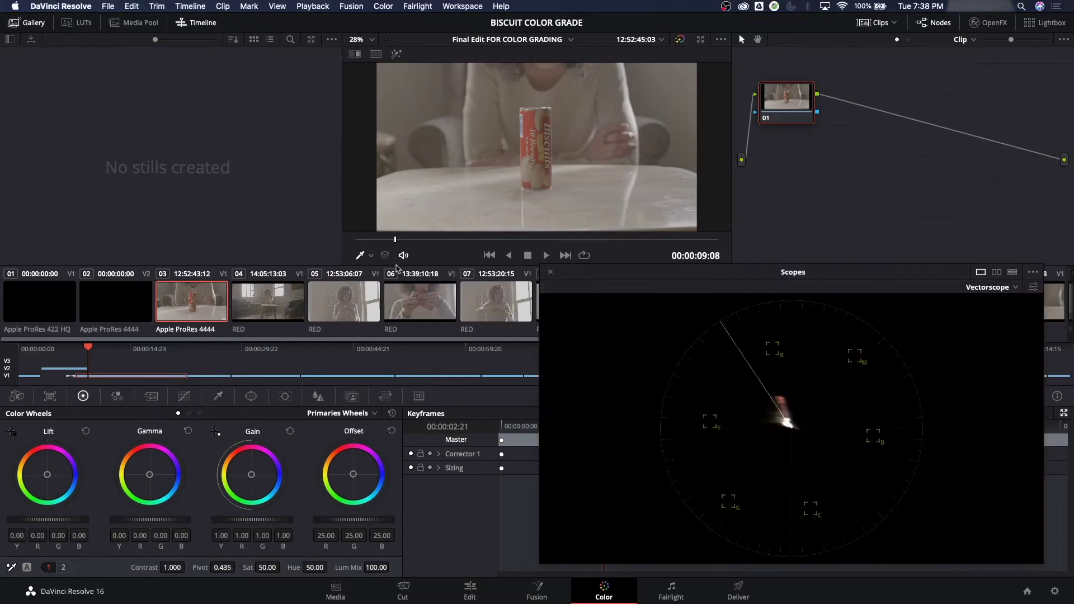
pyautogui.moveTo(700, 278); pyautogui.dragTo(528, 189)
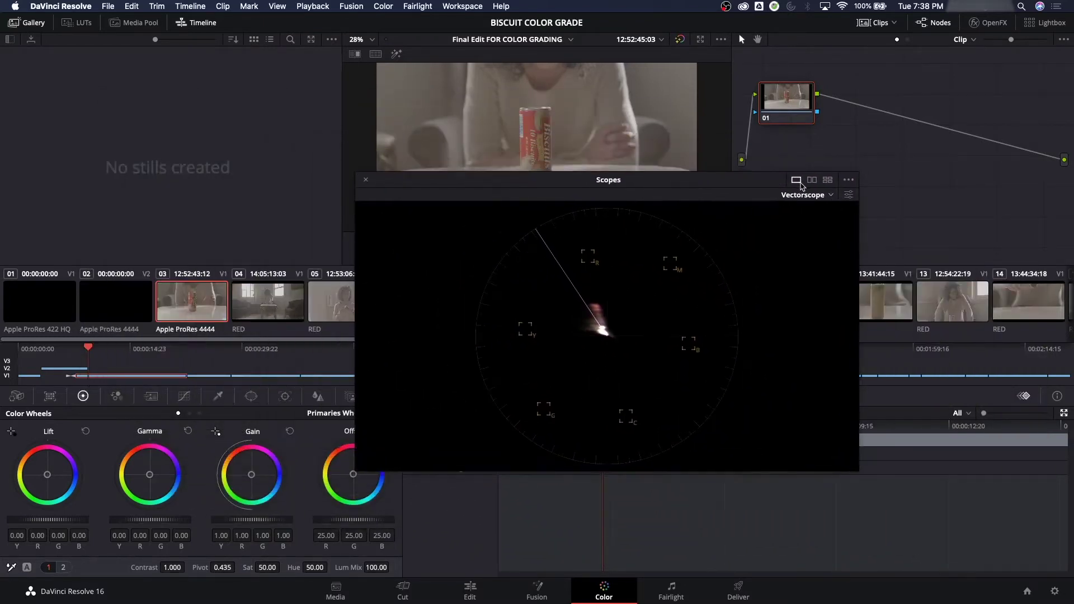
pyautogui.click(827, 180)
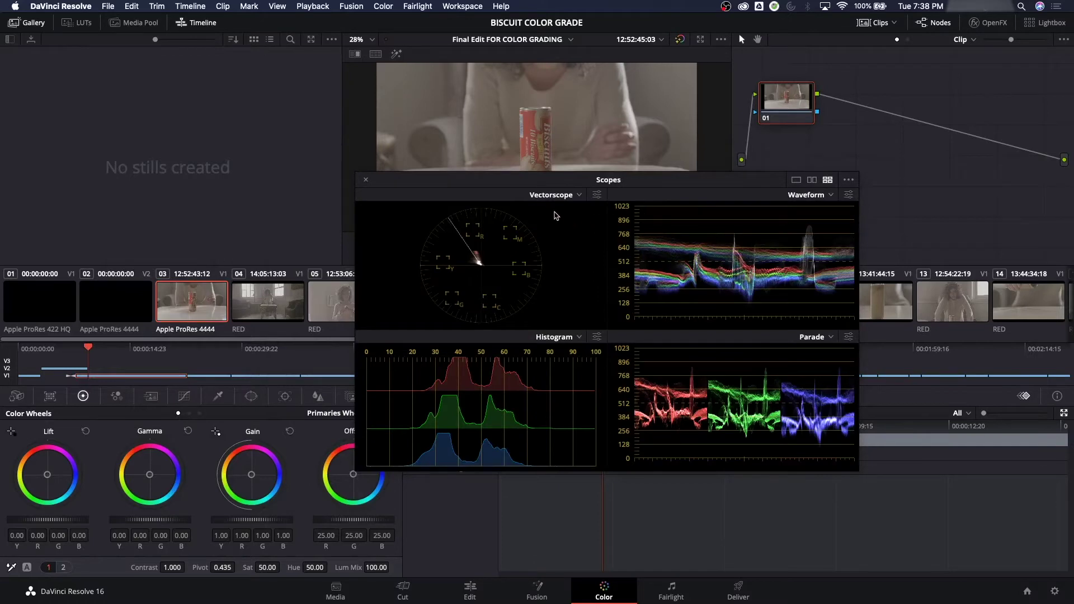
pyautogui.moveTo(538, 184); pyautogui.dragTo(683, 284)
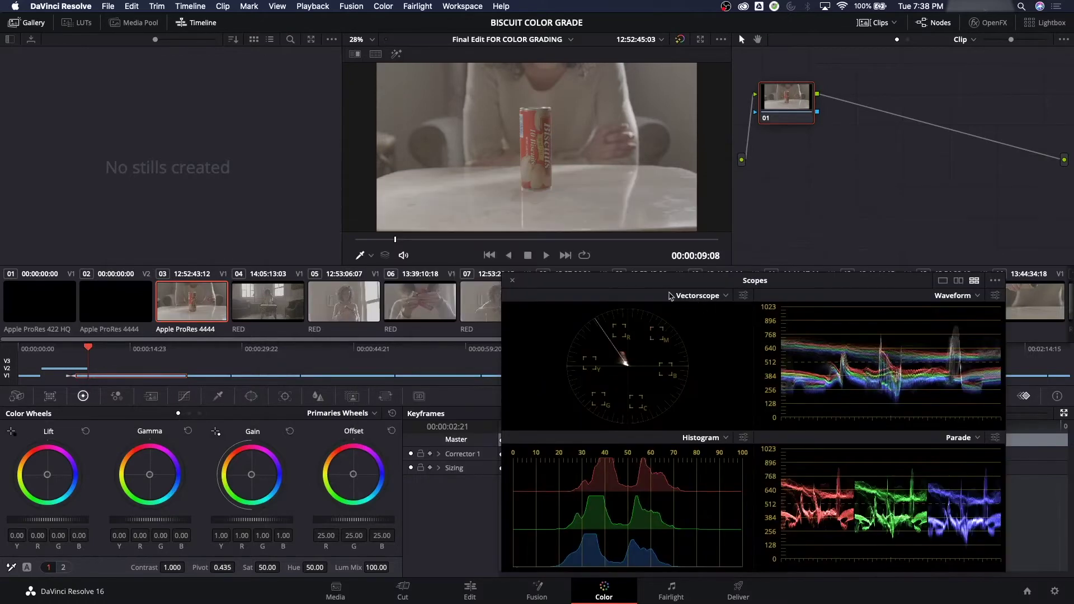
# Try the CIE Chromaticity and Parade displays in the first scope of the four-scope layout.
pyautogui.click(706, 298)
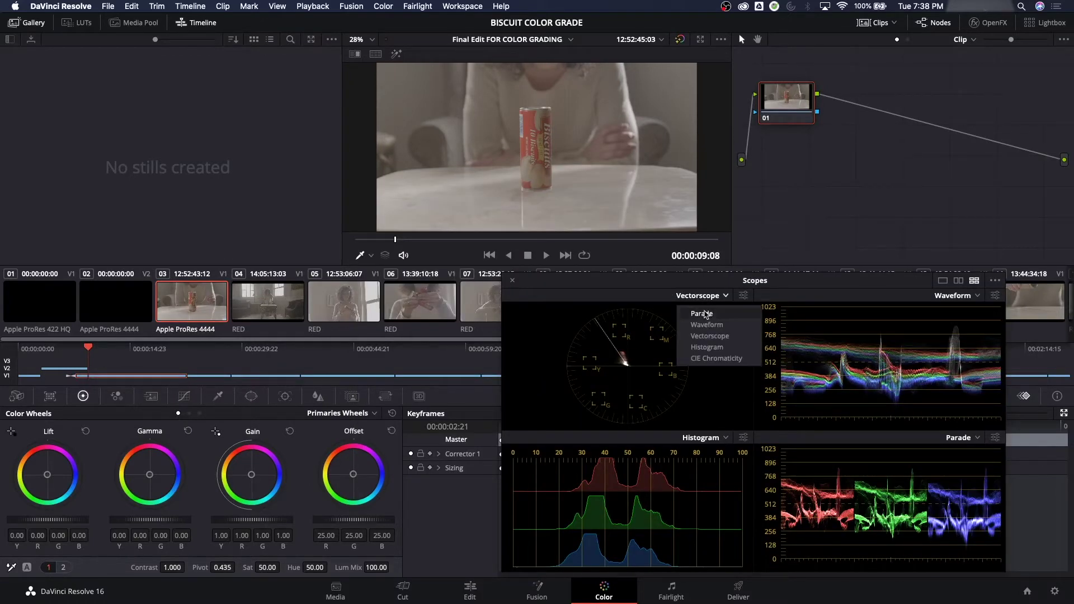
pyautogui.click(715, 358)
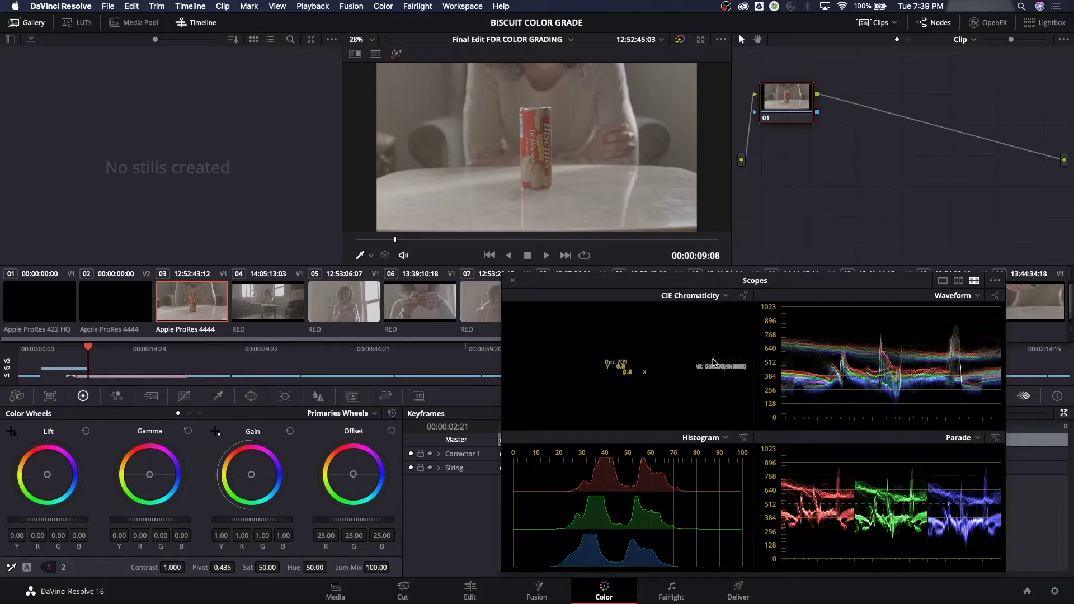
pyautogui.click(726, 324)
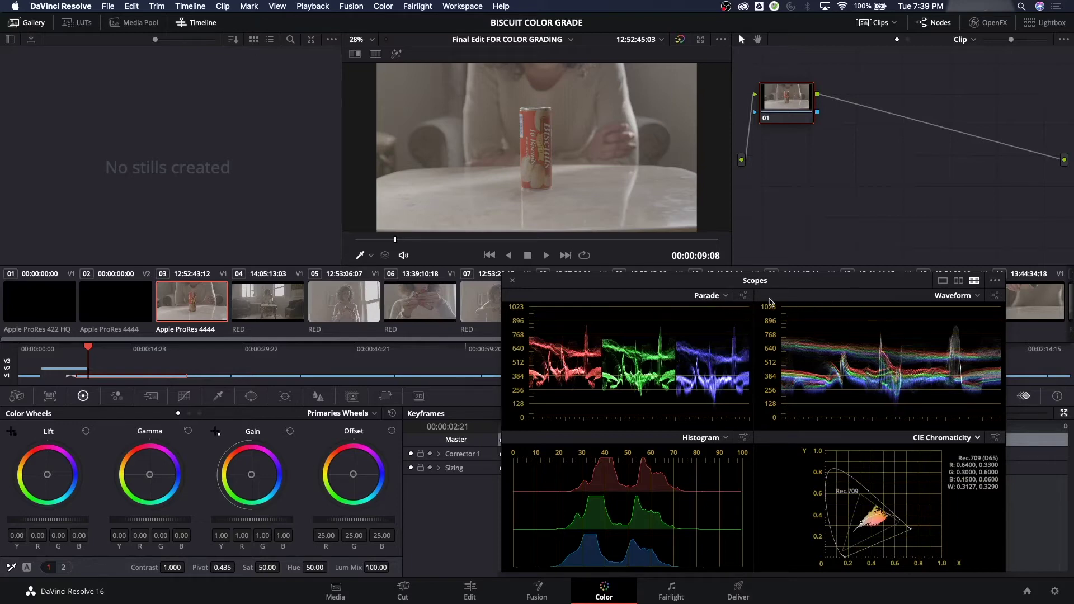
# Set the first scope to Waveform, the second to Vectorscope and the fourth to Parade.
pyautogui.click(725, 295)
pyautogui.click(721, 325)
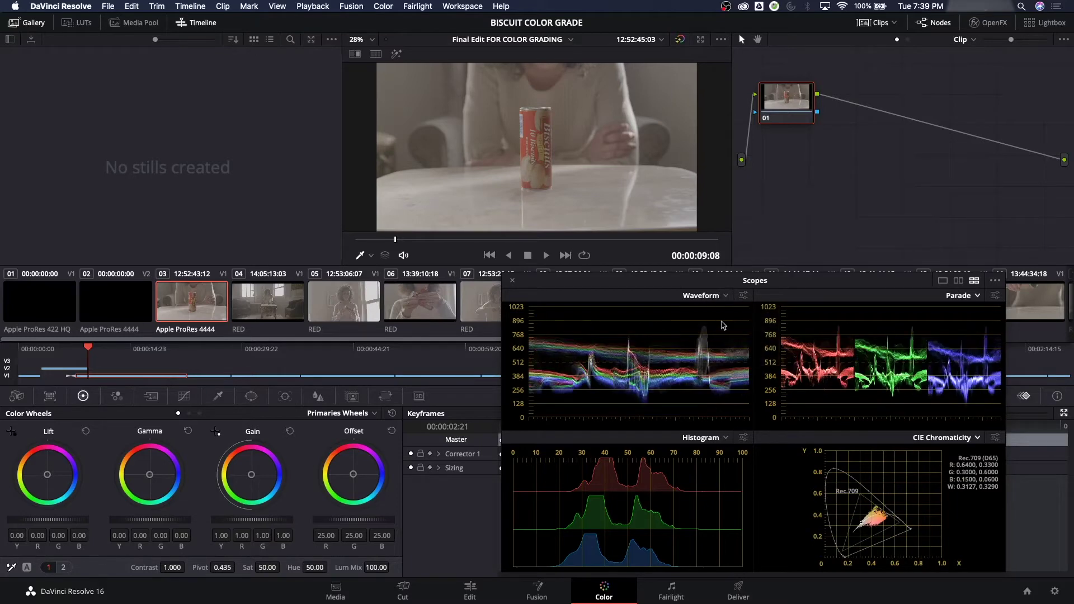
pyautogui.click(963, 302)
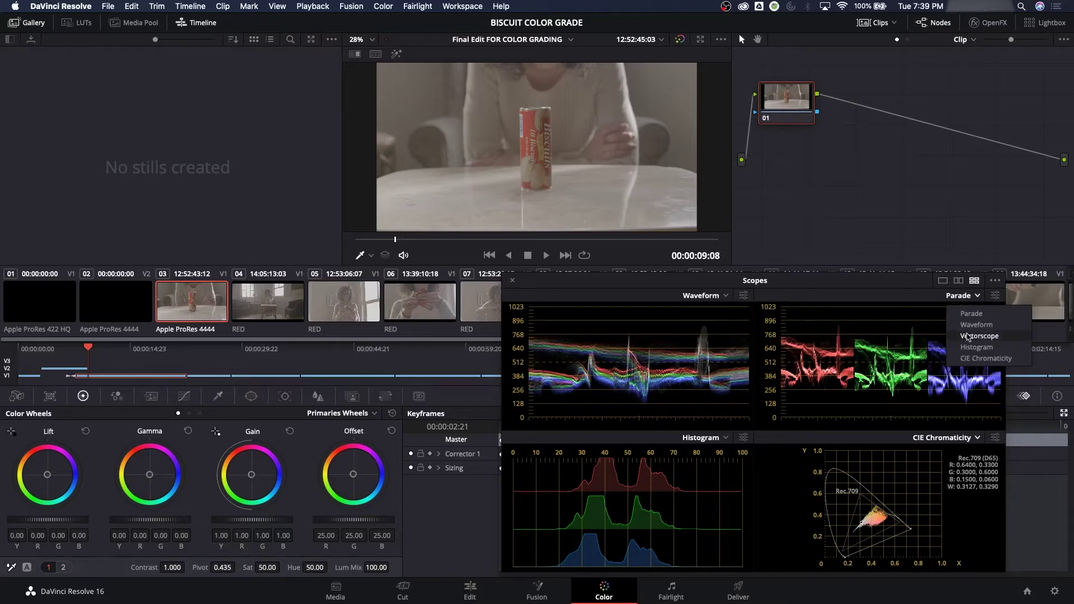
pyautogui.click(978, 337)
pyautogui.click(976, 438)
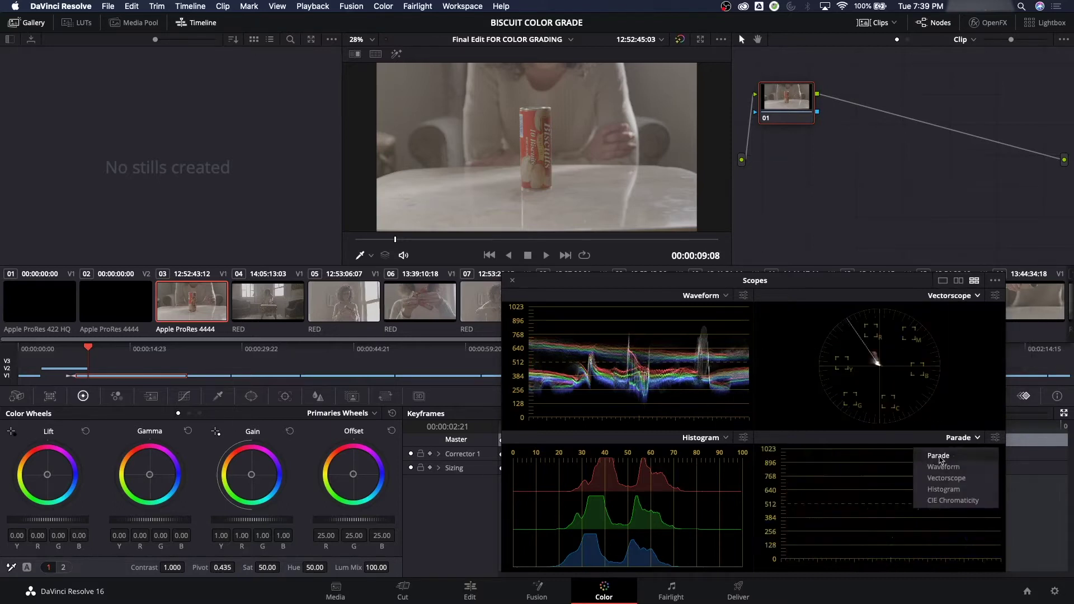
pyautogui.click(873, 386)
# Enlarge the Scopes window to nearly the full screen and switch to a single-scope layout showing the waveform.
pyautogui.moveTo(568, 277); pyautogui.dragTo(83, 45)
pyautogui.moveTo(517, 343); pyautogui.dragTo(930, 575)
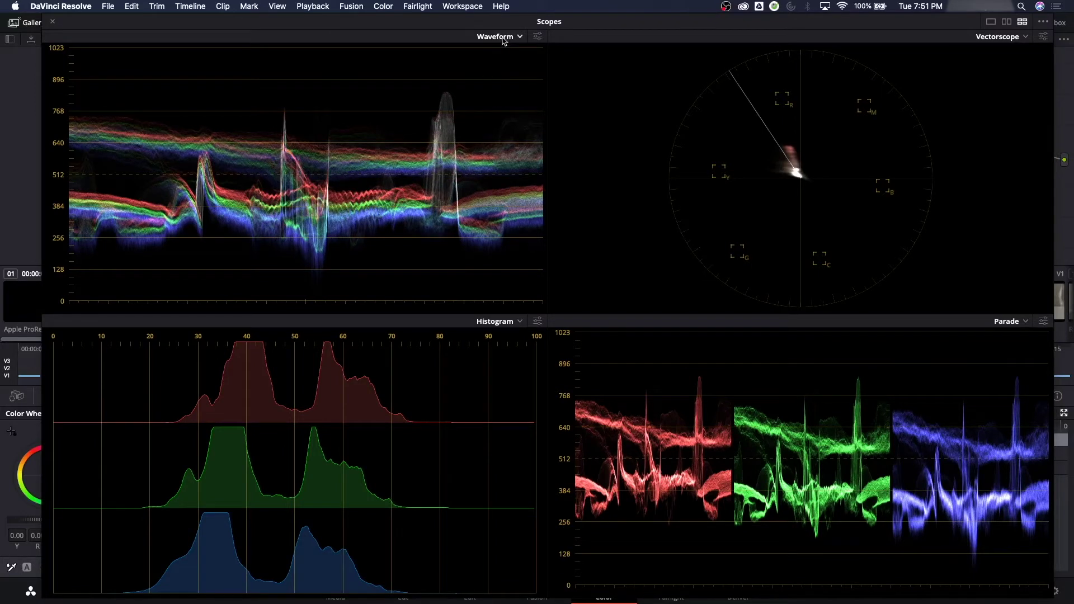
pyautogui.click(991, 21)
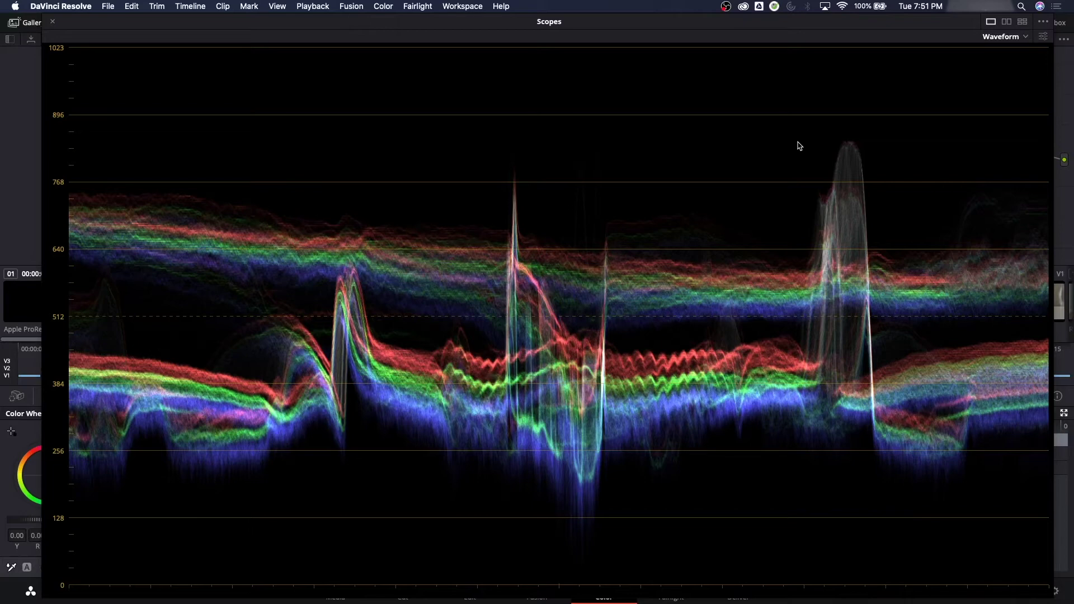
# Compare the RGB and Y modes in the waveform settings, leaving the waveform on Y.
pyautogui.click(1006, 39)
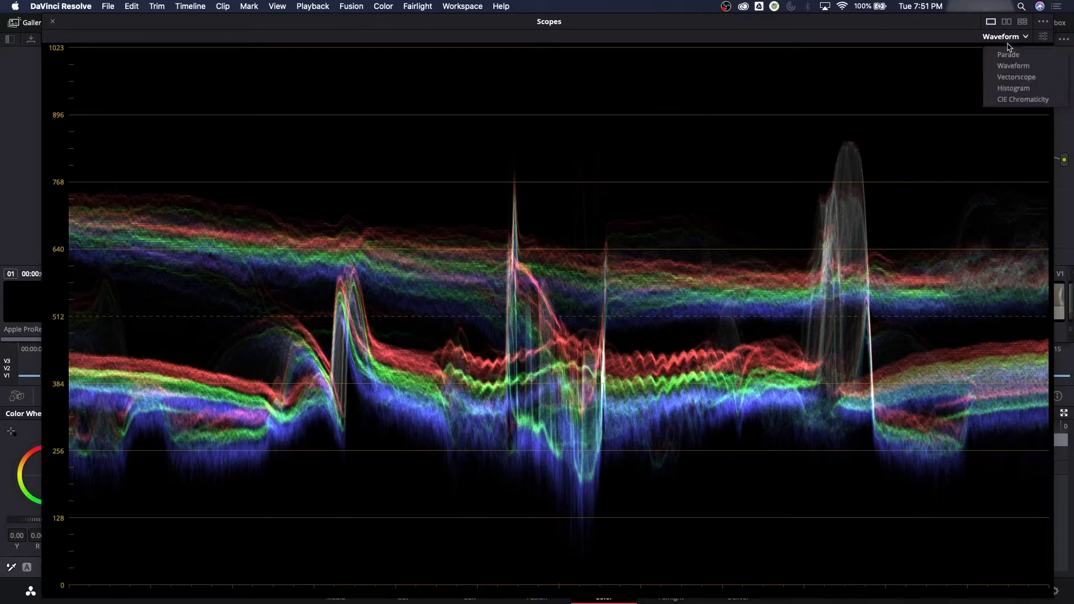
pyautogui.click(1042, 40)
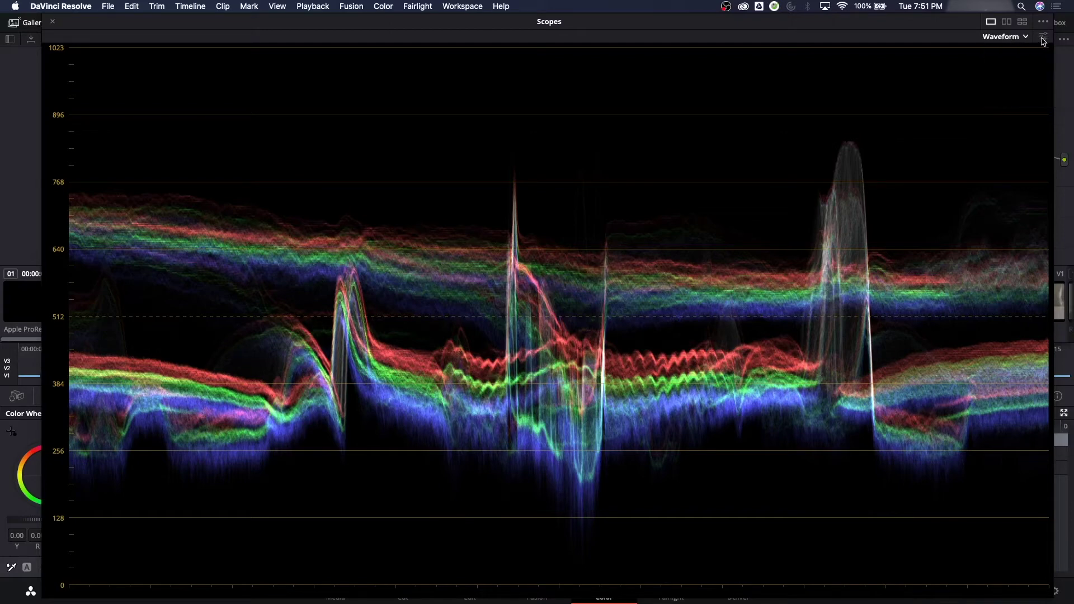
pyautogui.click(1043, 39)
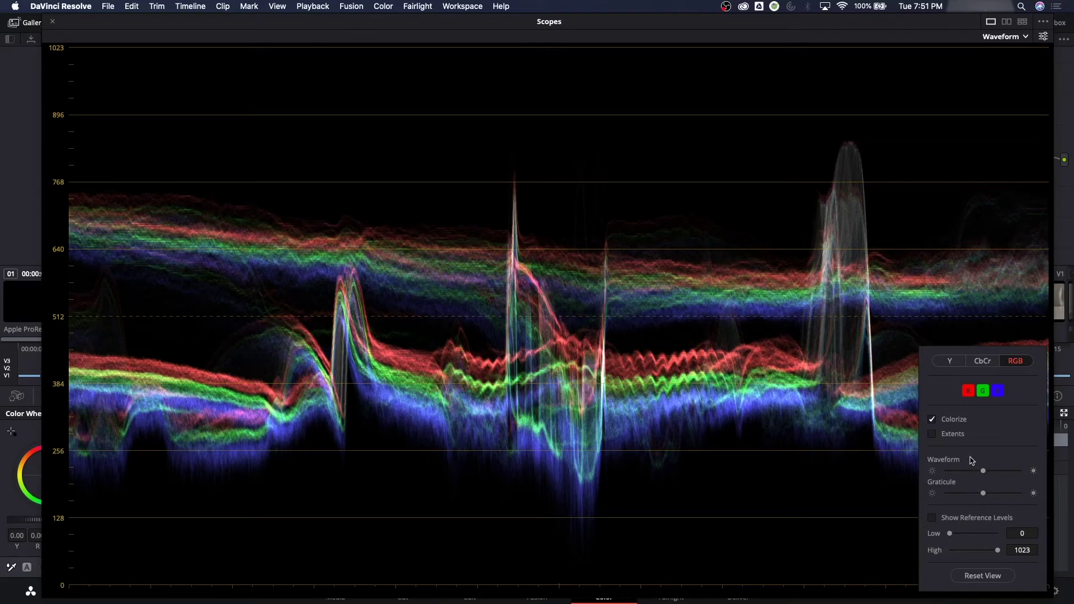
pyautogui.click(952, 363)
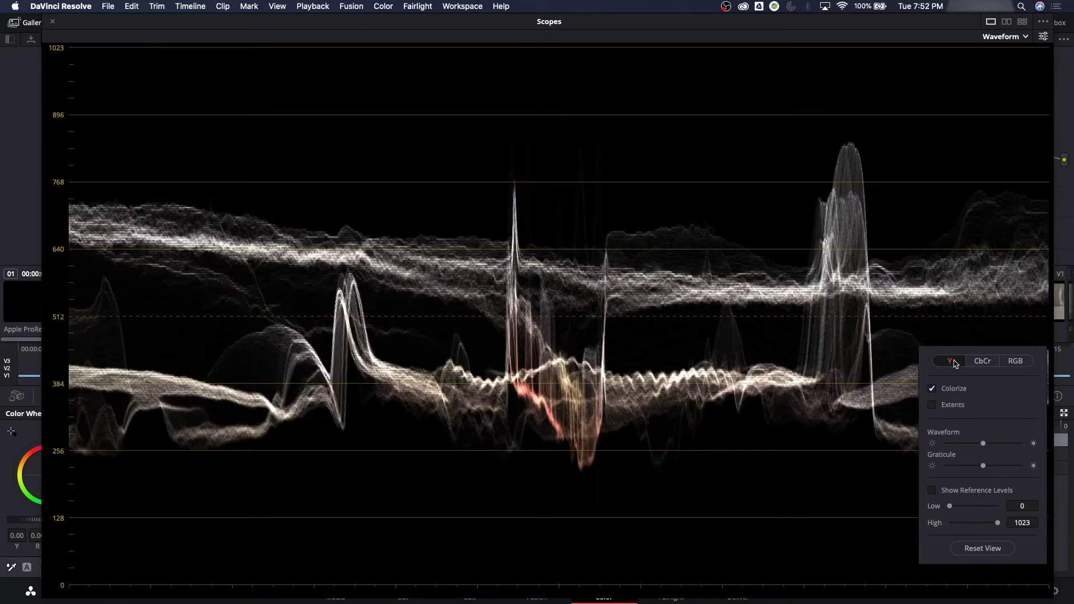
pyautogui.click(1015, 361)
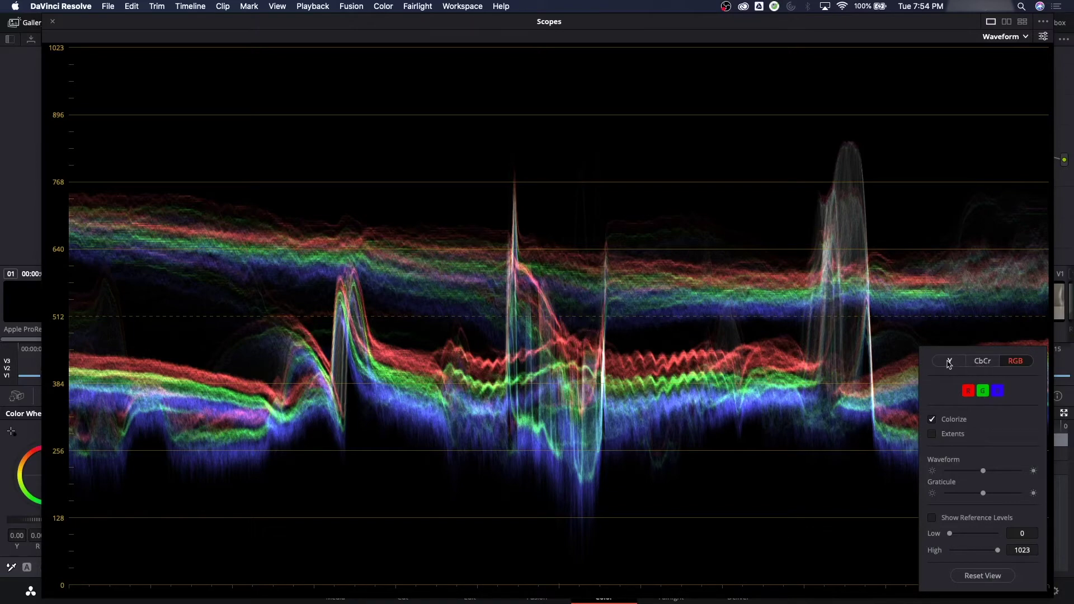
pyautogui.click(963, 364)
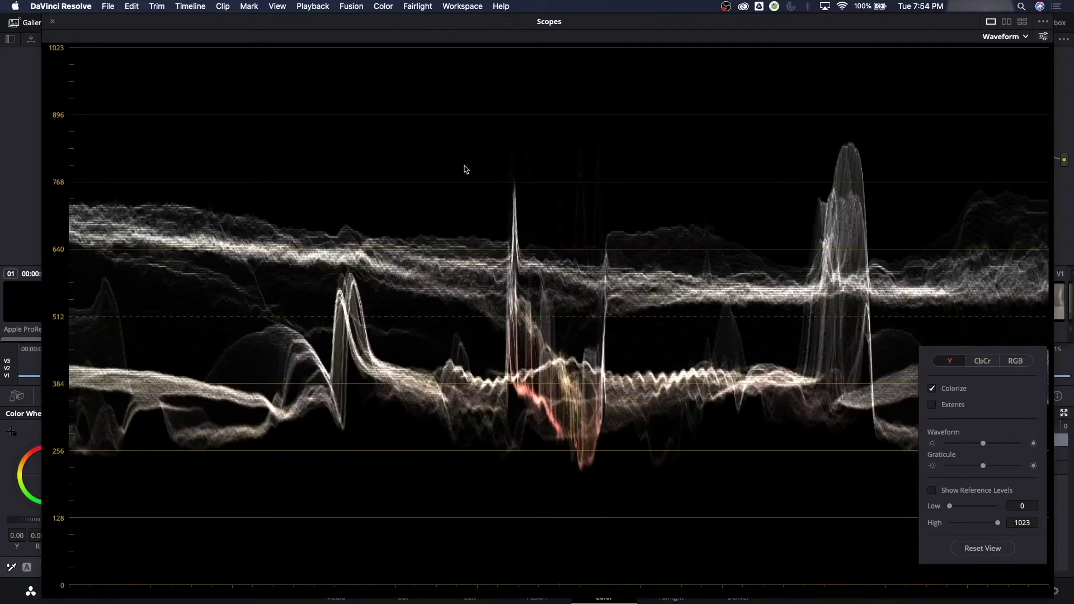
# Shrink the Scopes window to about half its width and height and place it over the keyframes area, uncovering the viewer.
pyautogui.click(370, 30)
pyautogui.moveTo(365, 26); pyautogui.dragTo(358, 21)
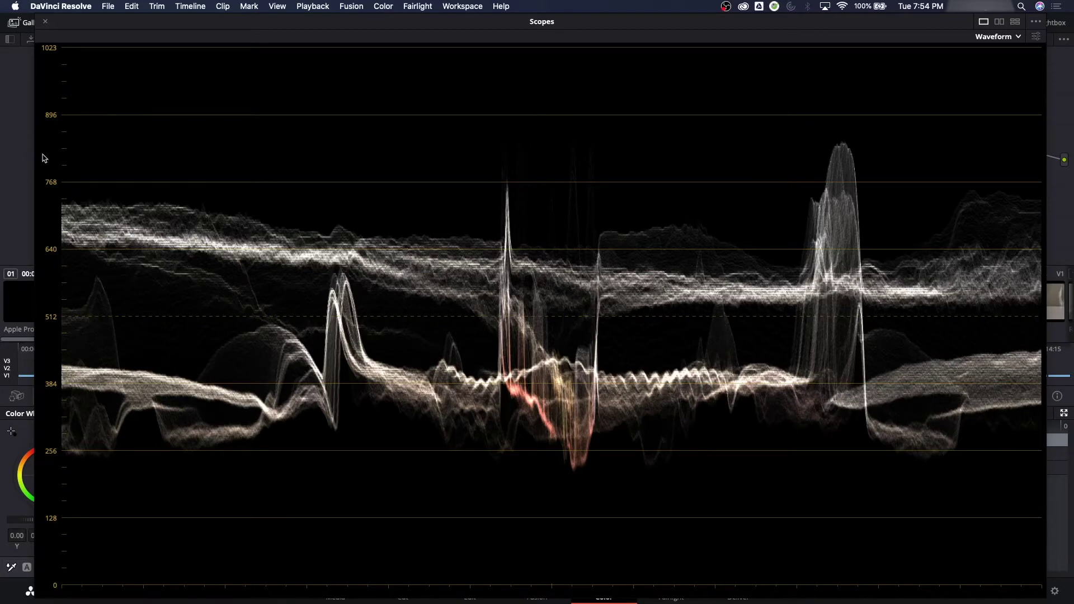
pyautogui.moveTo(43, 154); pyautogui.dragTo(46, 154)
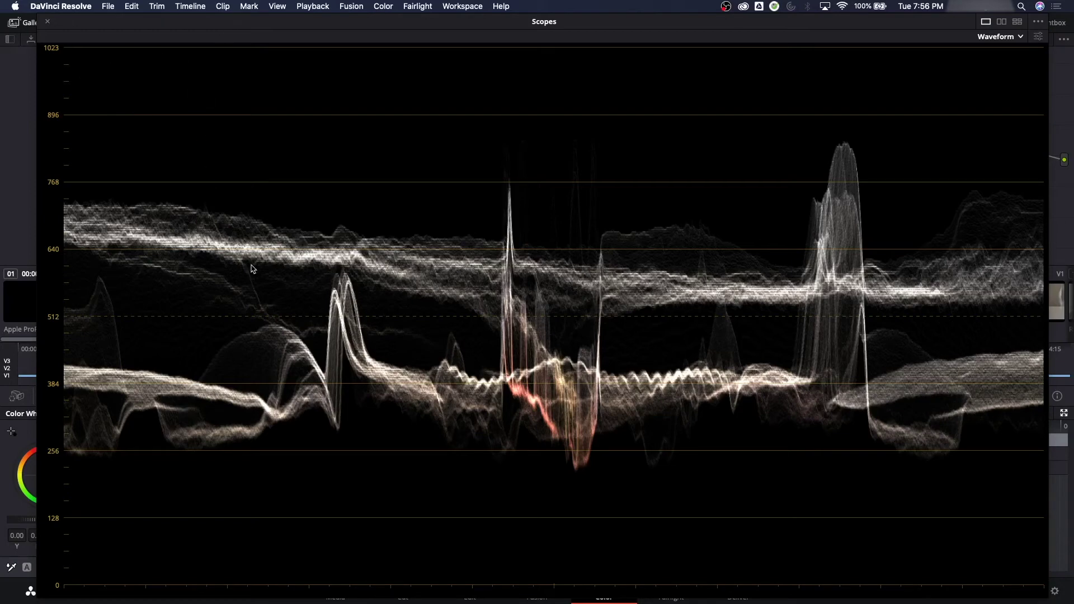
pyautogui.moveTo(1045, 595); pyautogui.dragTo(512, 349)
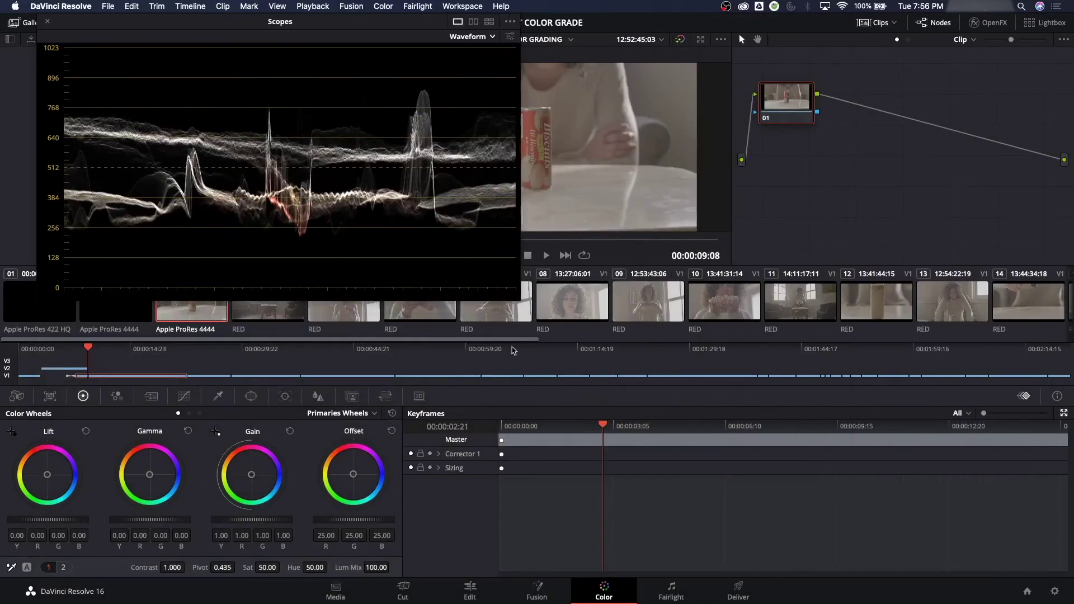
pyautogui.moveTo(104, 23); pyautogui.dragTo(622, 312)
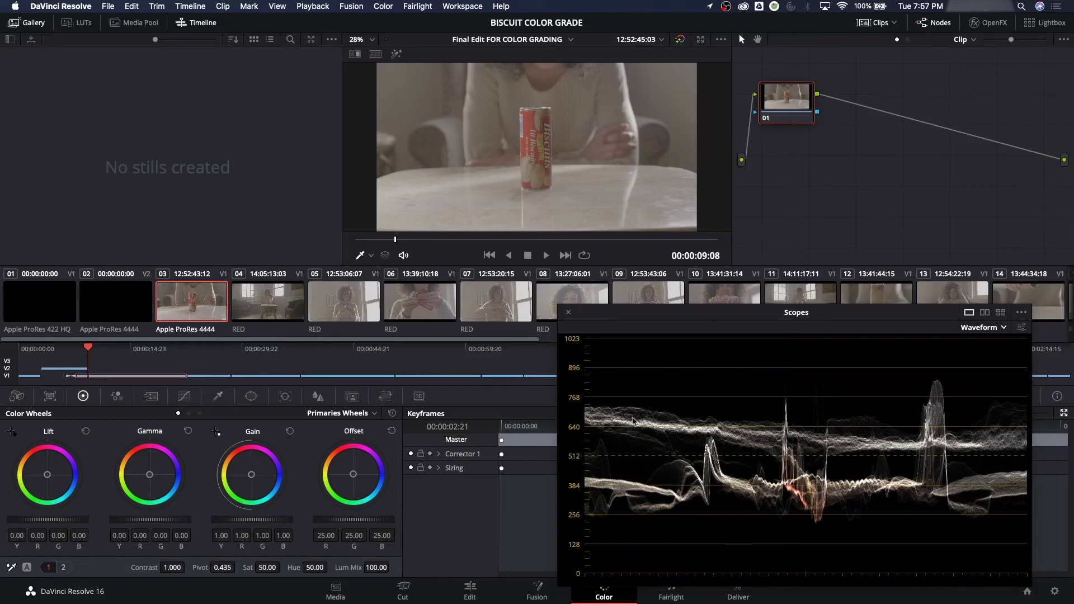
pyautogui.moveTo(653, 318); pyautogui.dragTo(651, 291)
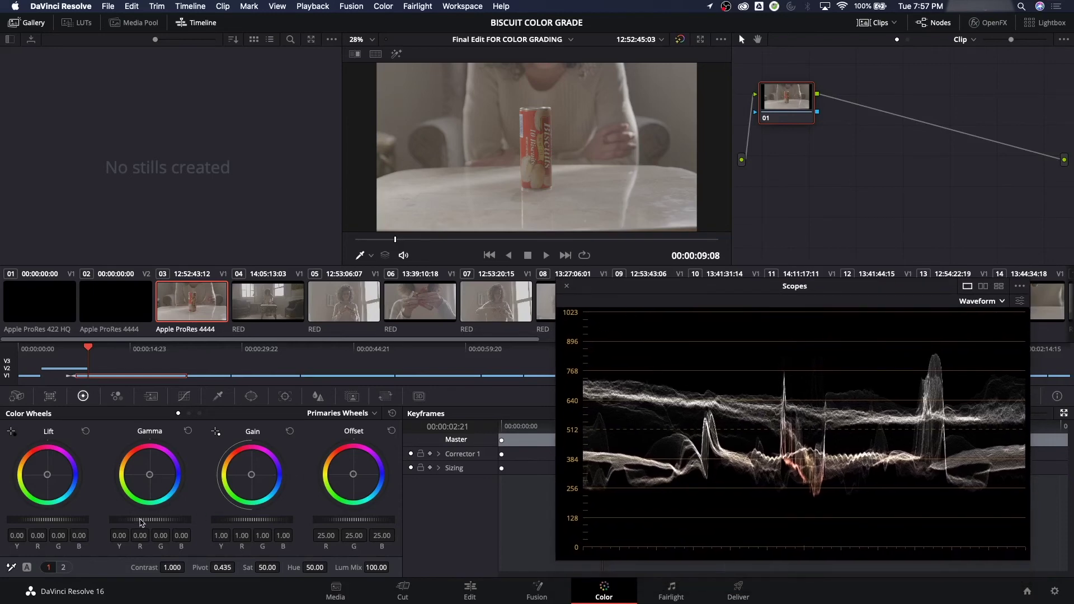
# Raise the clip's gamma to 0.01 and its contrast to 1.540, and shift node 01 slightly in the node graph.
pyautogui.moveTo(152, 523)
pyautogui.mouseDown()
pyautogui.moveTo(563, 540)
pyautogui.moveTo(118, 521)
pyautogui.mouseUp()
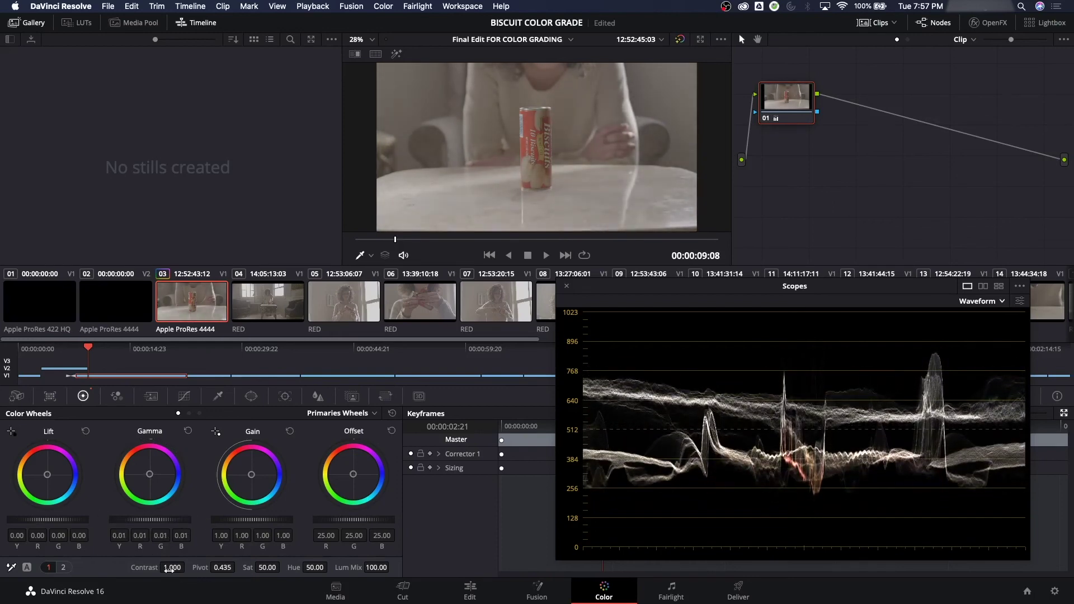
pyautogui.moveTo(172, 568); pyautogui.dragTo(188, 567)
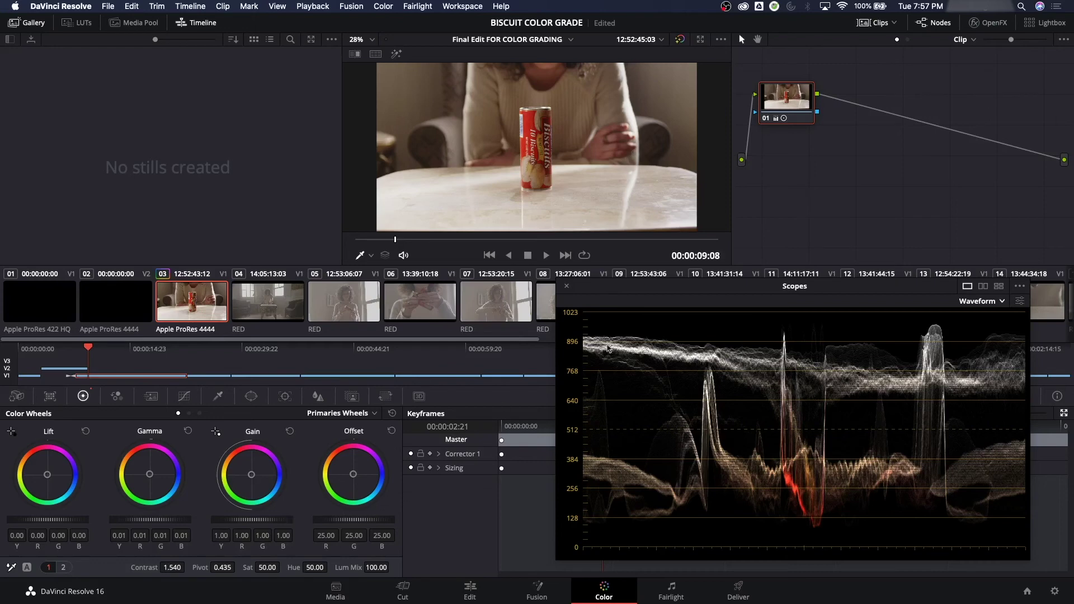
pyautogui.moveTo(764, 110); pyautogui.dragTo(787, 108)
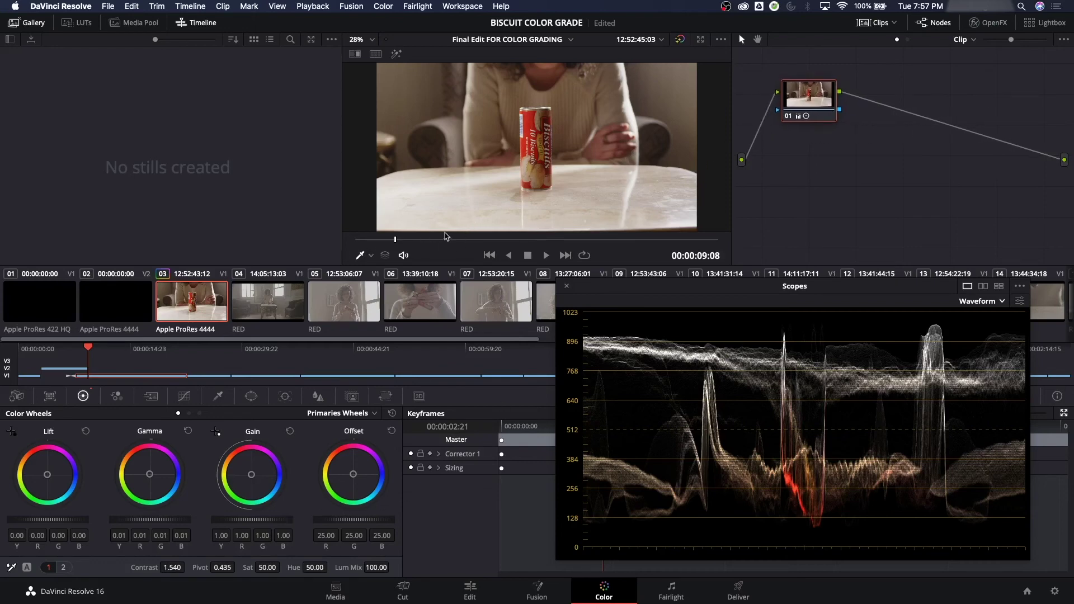
# Toggle the grade bypass on and off to compare the graded and original shot in the viewer and waveform.
pyautogui.hotkey('shift', 'd')
pyautogui.hotkey('shift', 'd')
pyautogui.hotkey('shift', 'd')
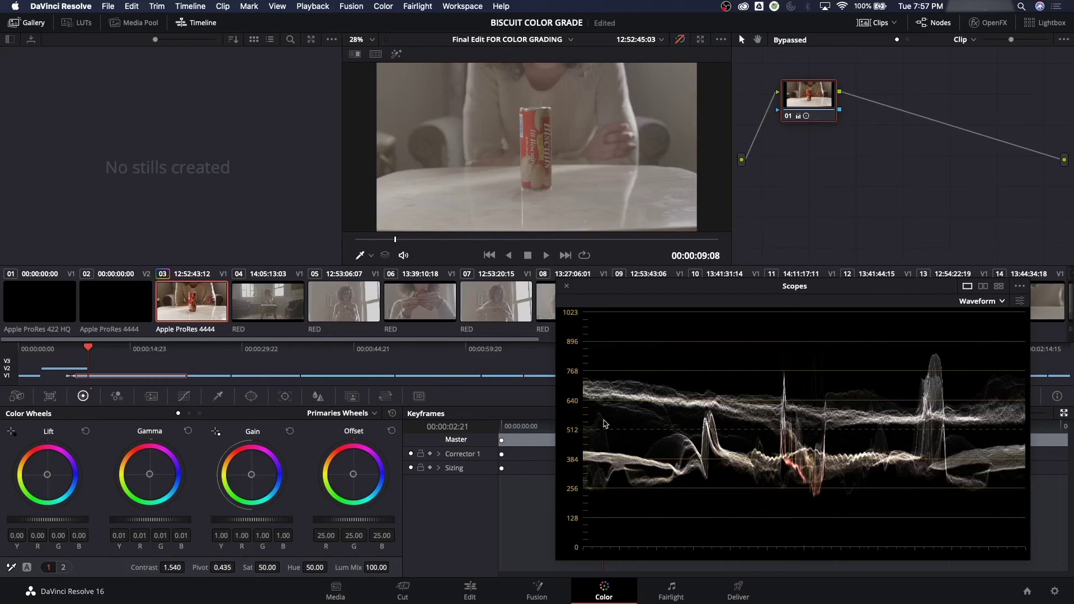
# Lower the white point of the custom luminance and RGB curve to about half of the graph's height.
pyautogui.click(184, 396)
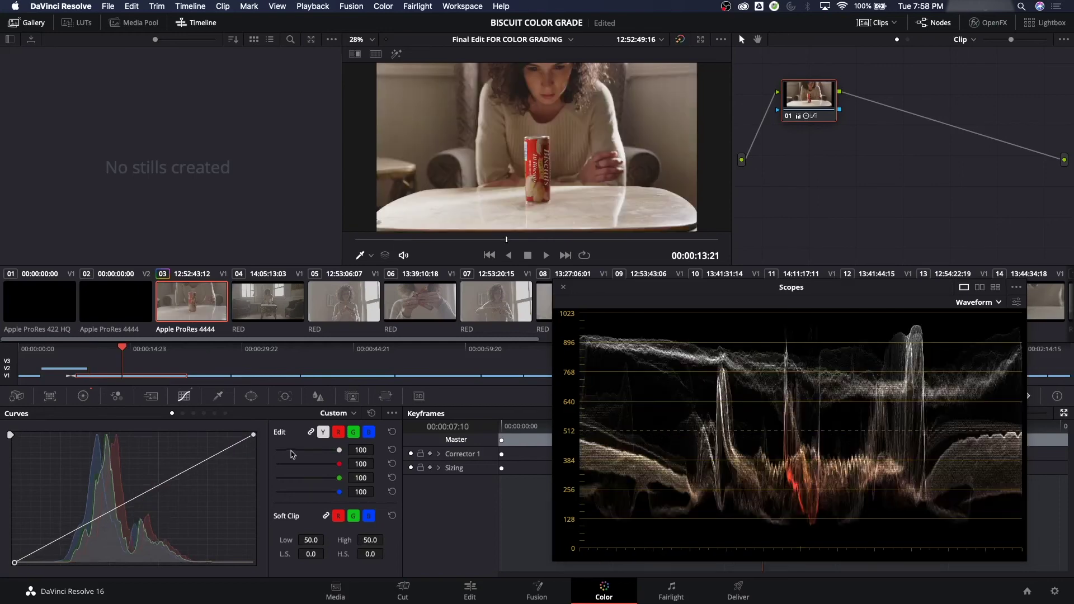
pyautogui.moveTo(255, 438); pyautogui.dragTo(258, 501)
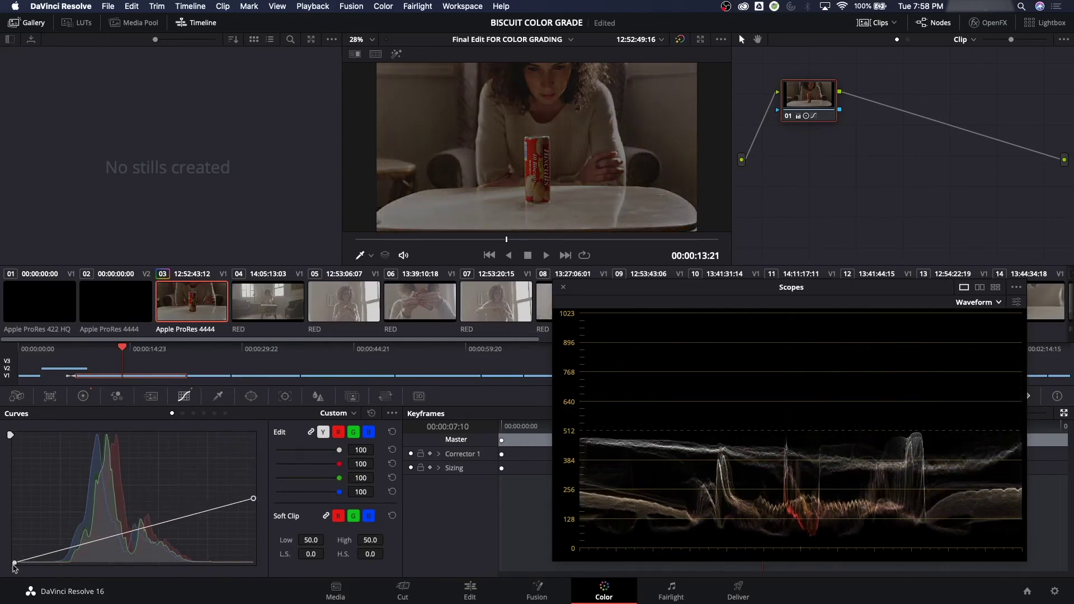
# Raise the custom curve's black point to mid-height, flattening the curve, and adjust both end points to give it a slight upward slope.
pyautogui.moveTo(14, 564); pyautogui.dragTo(29, 494)
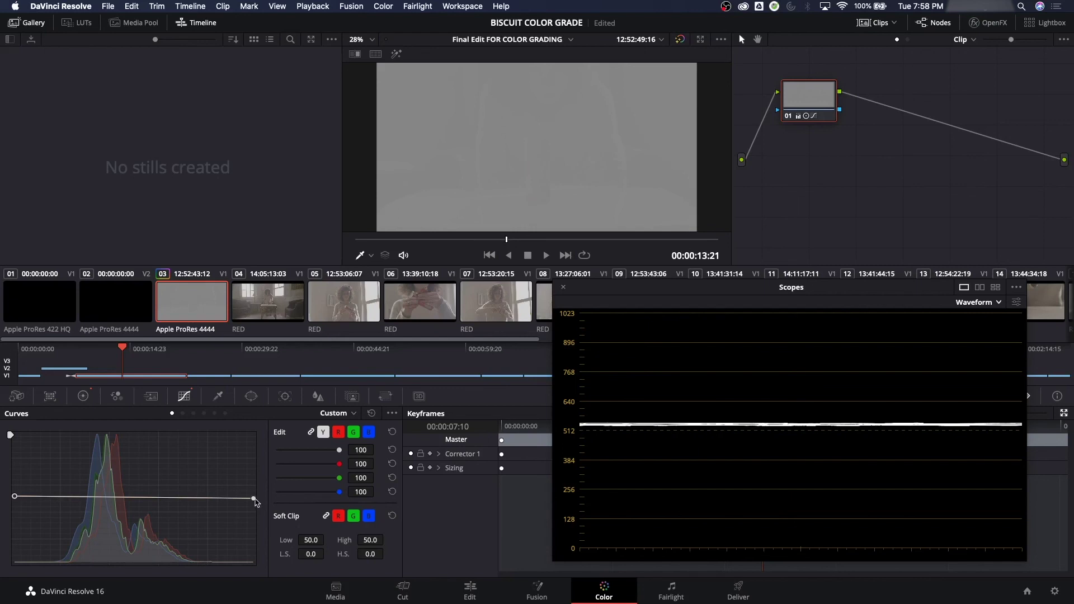
pyautogui.moveTo(254, 499); pyautogui.dragTo(254, 492)
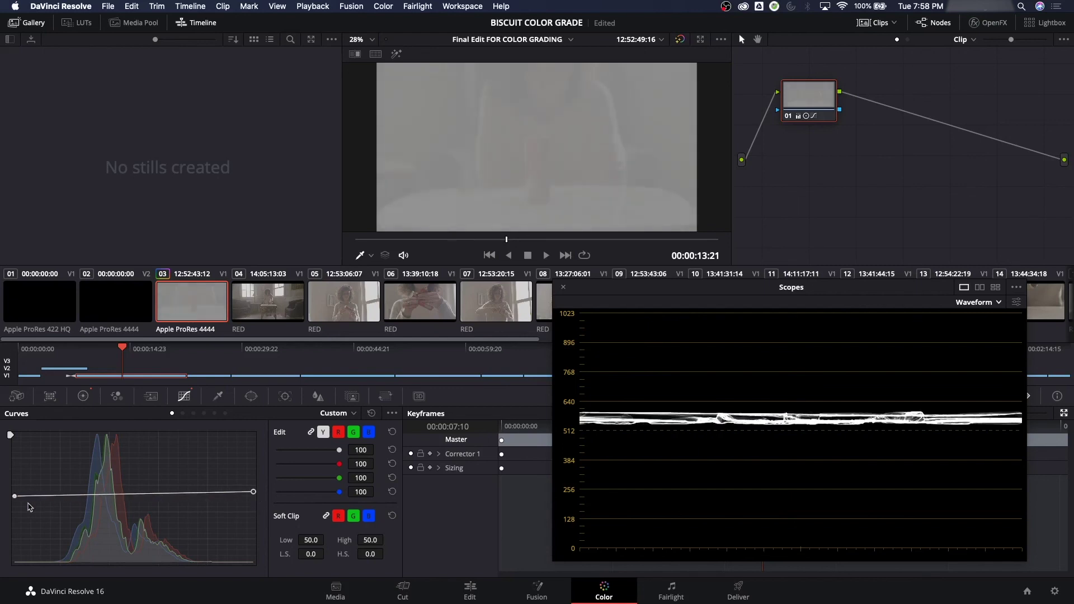
pyautogui.moveTo(15, 499); pyautogui.dragTo(15, 514)
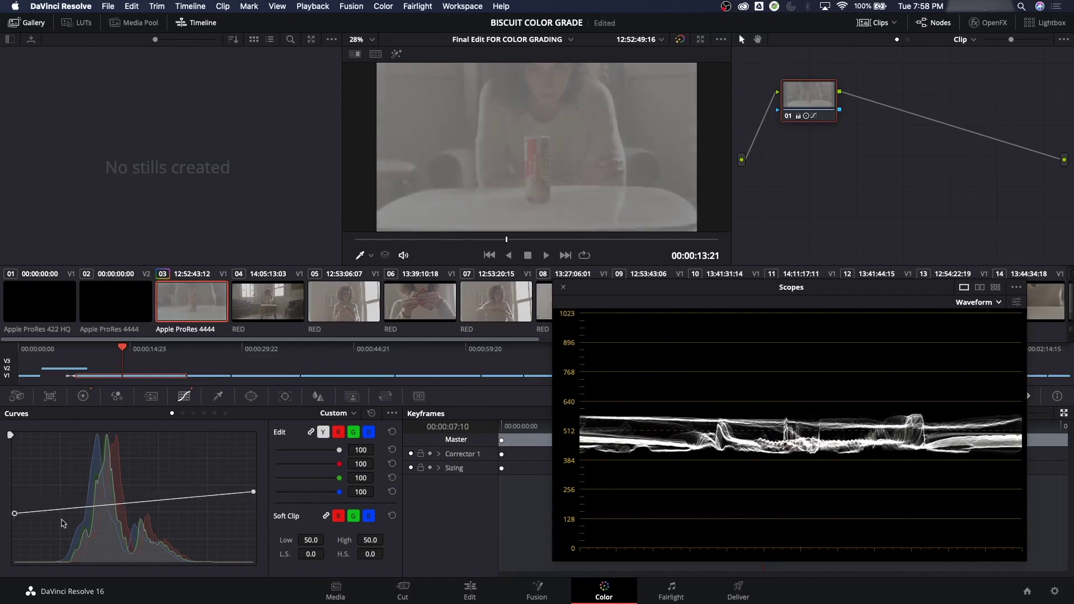
# Return the custom curve's white point to full height and its black point to zero, restoring the straight diagonal.
pyautogui.moveTo(255, 493); pyautogui.dragTo(254, 435)
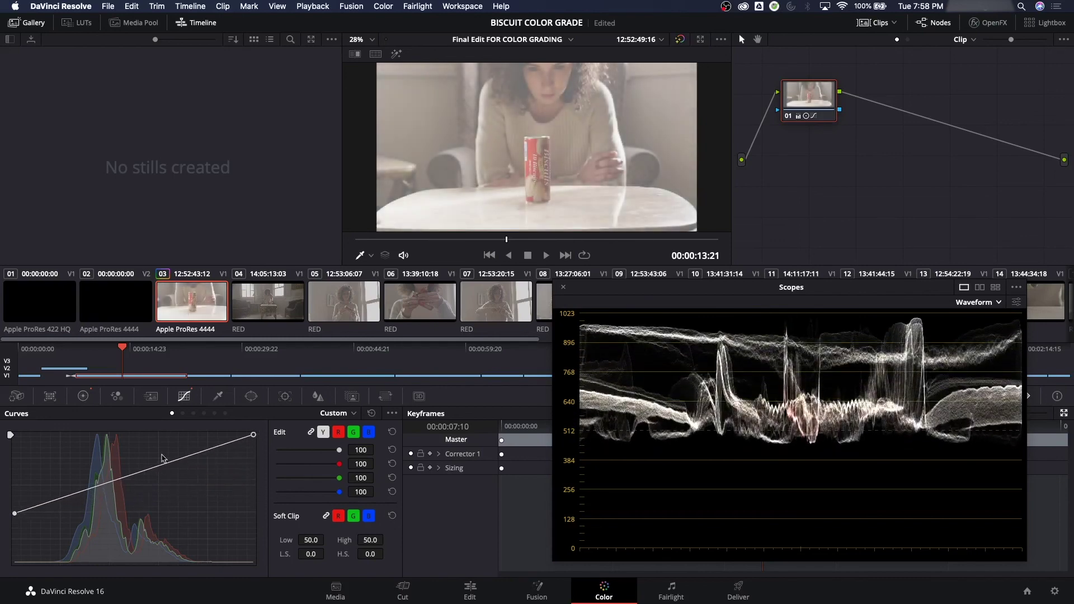
pyautogui.moveTo(14, 514); pyautogui.dragTo(12, 582)
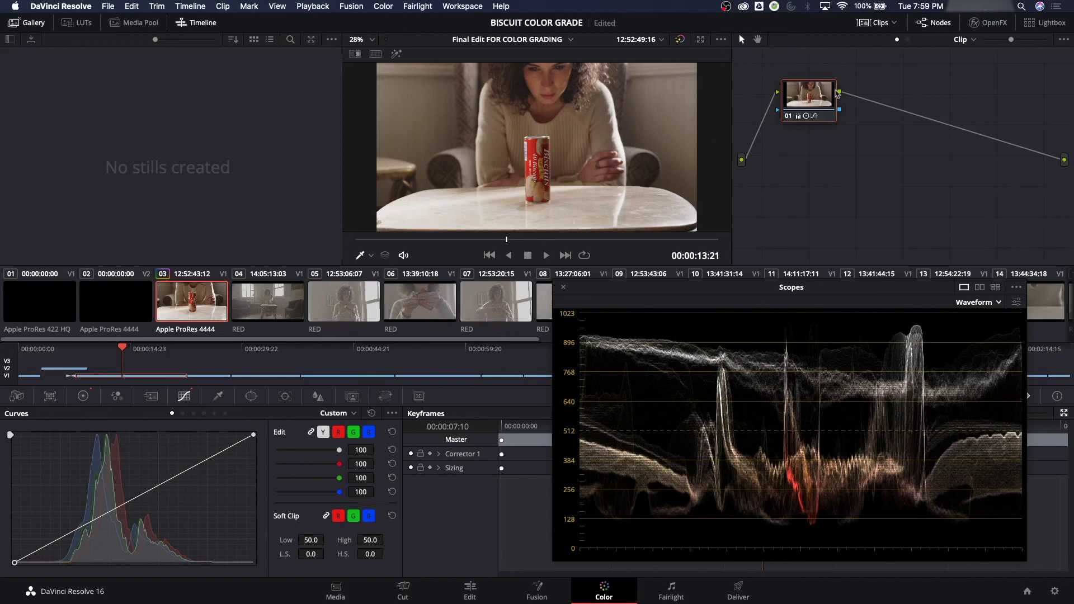
# Reset all grades and nodes on clip 03, returning the shot to its ungraded look.
pyautogui.moveTo(823, 95); pyautogui.dragTo(828, 96)
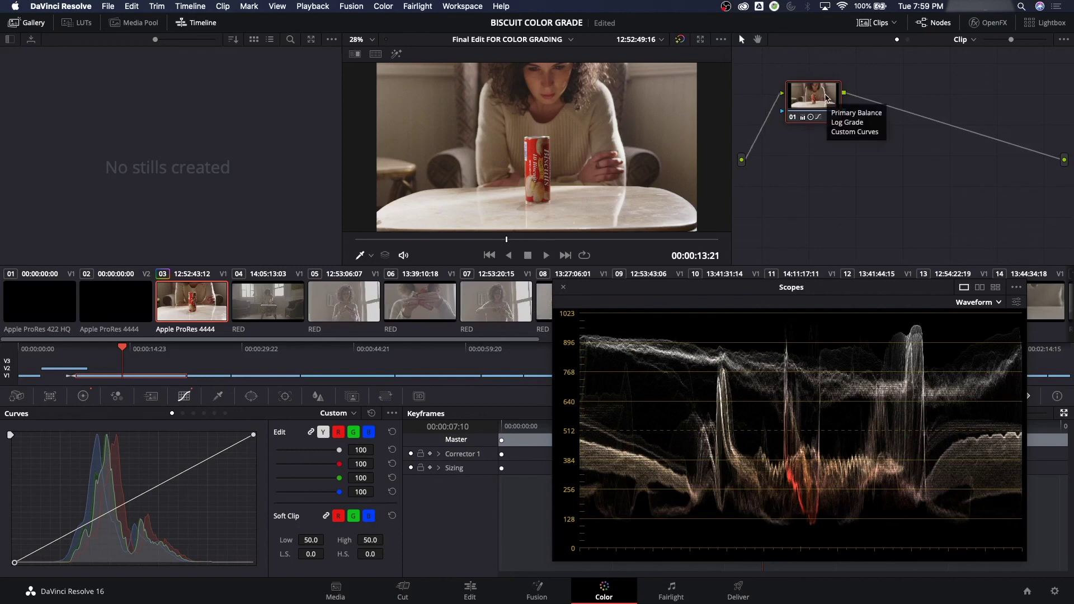
pyautogui.press('super+Home')
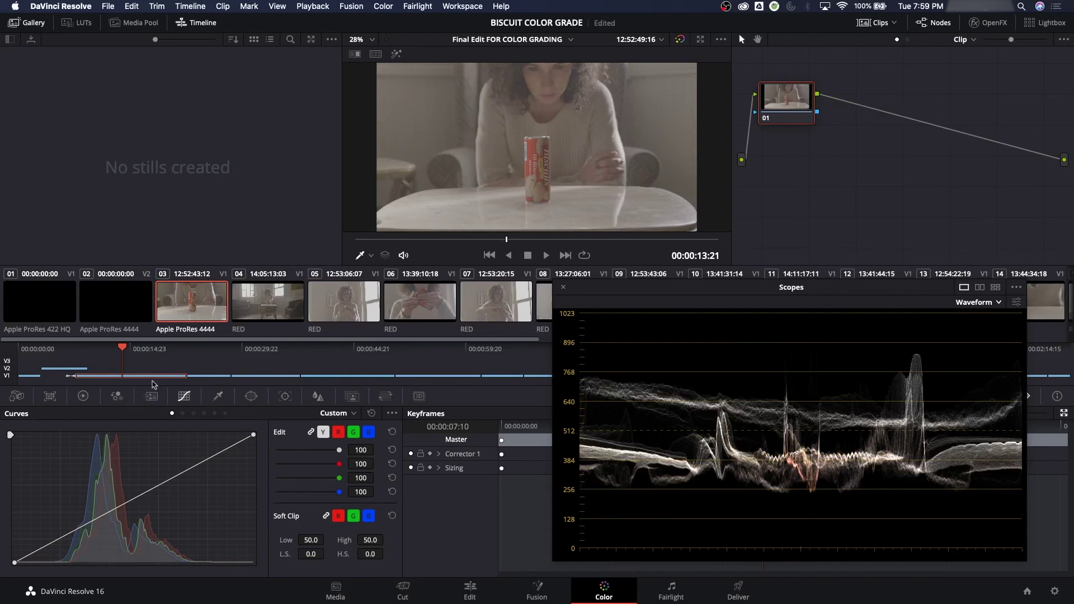
# Set the primary contrast to 1.470 and the pivot to 0.441, and move the Scopes window over the gallery to uncover the keyframes area.
pyautogui.click(83, 396)
pyautogui.moveTo(182, 568); pyautogui.dragTo(248, 567)
pyautogui.moveTo(614, 293); pyautogui.dragTo(99, 50)
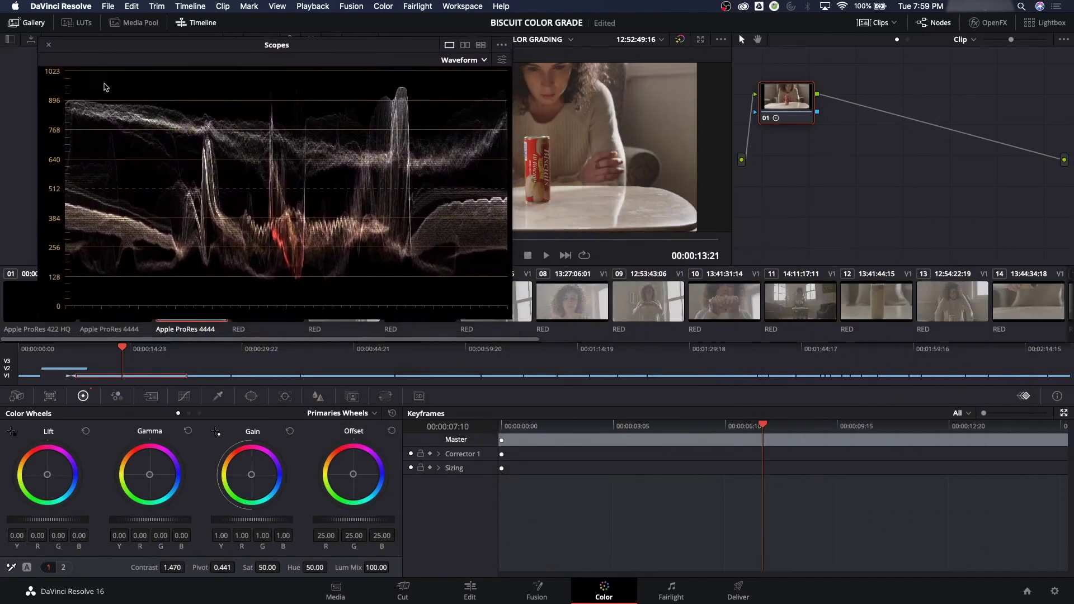